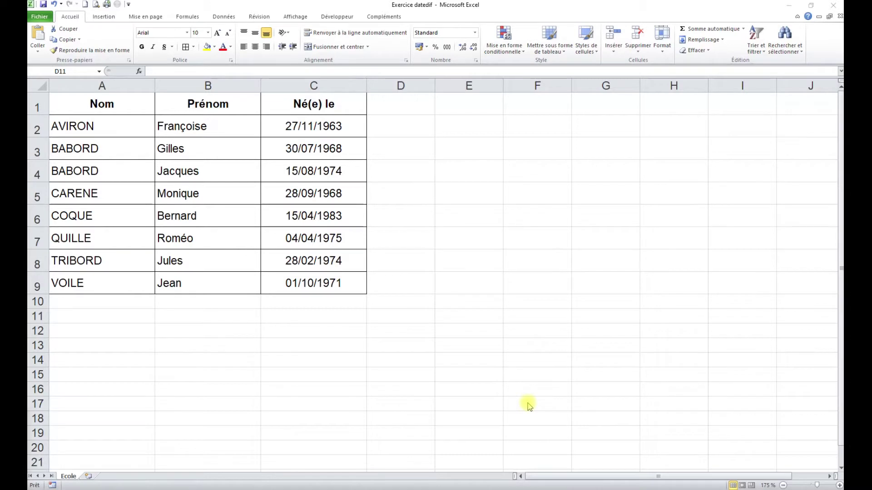
Enter the header "Nom prénom" in cell D1
left_click(397, 102)
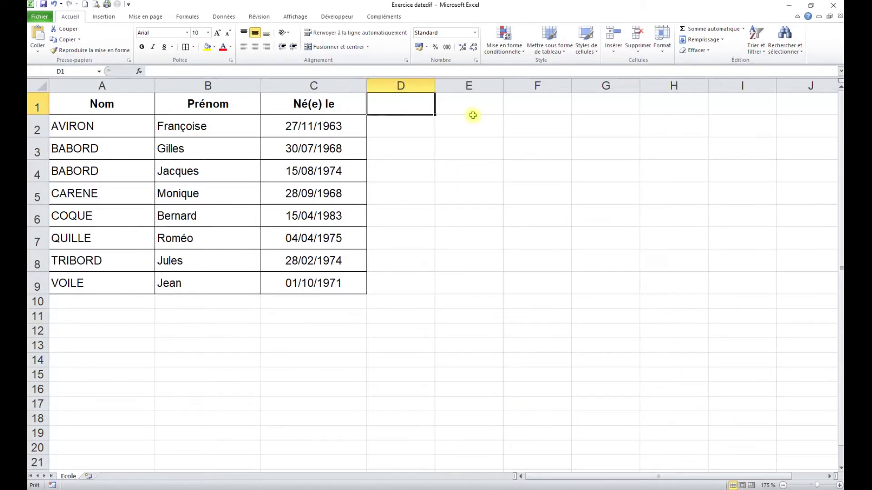
type("Nom ")
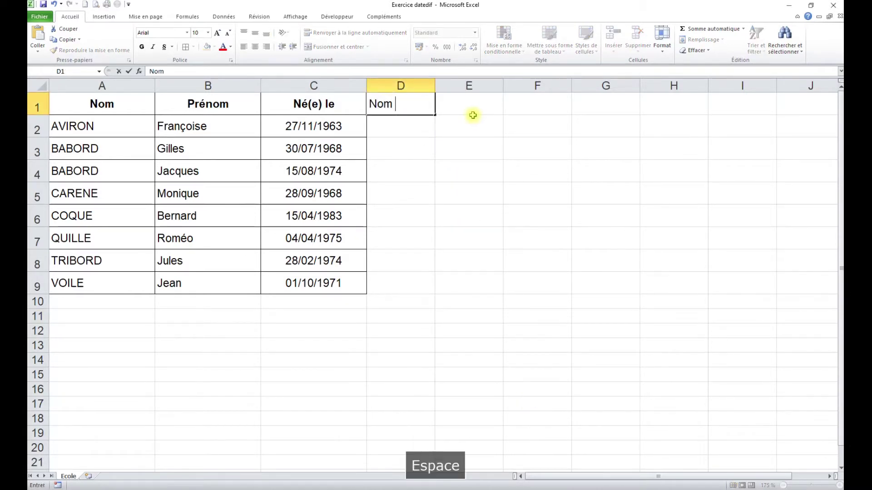
type("prénom")
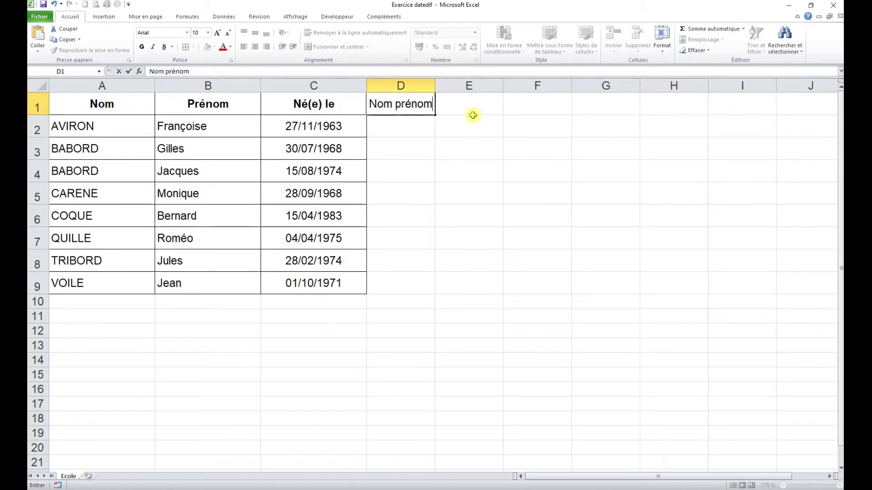
key("Down")
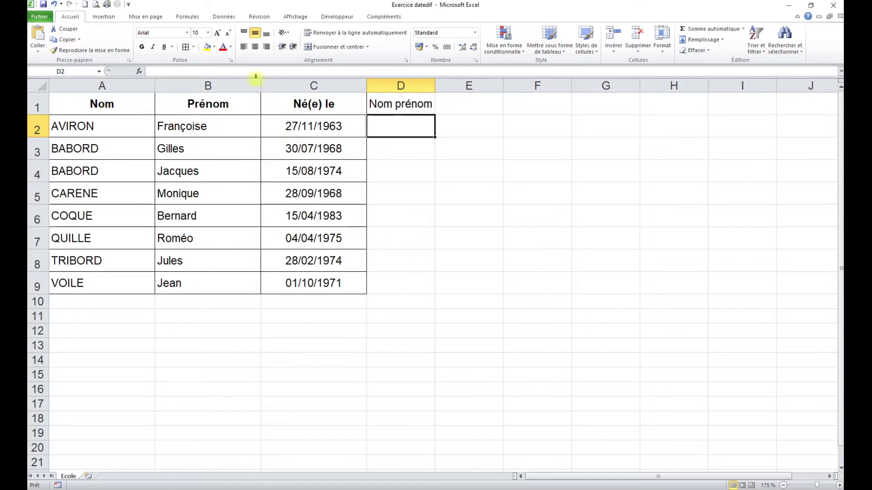
Insert the CONCATENER function in cell D2
left_click(188, 17)
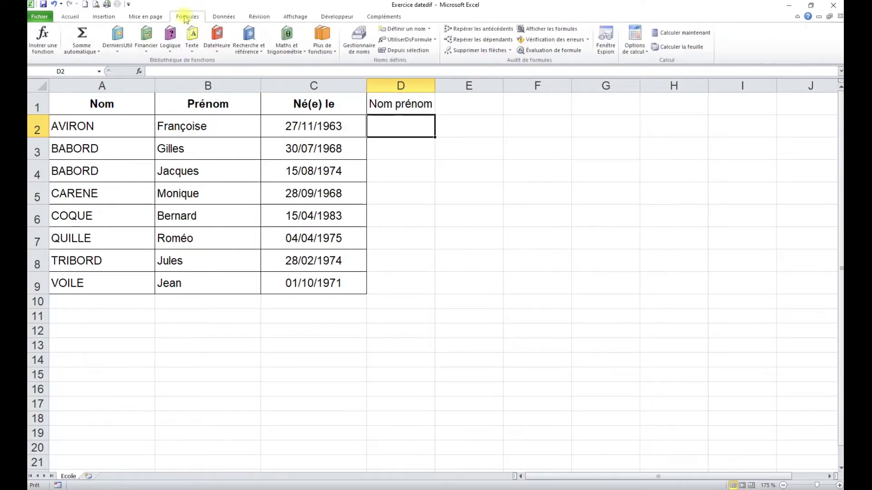
left_click(42, 39)
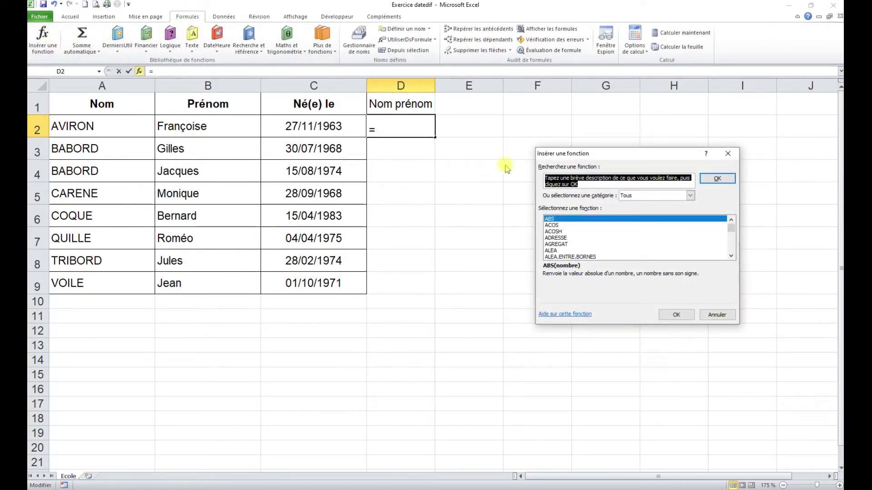
left_click_drag(619, 151, 433, 147)
left_click(380, 239)
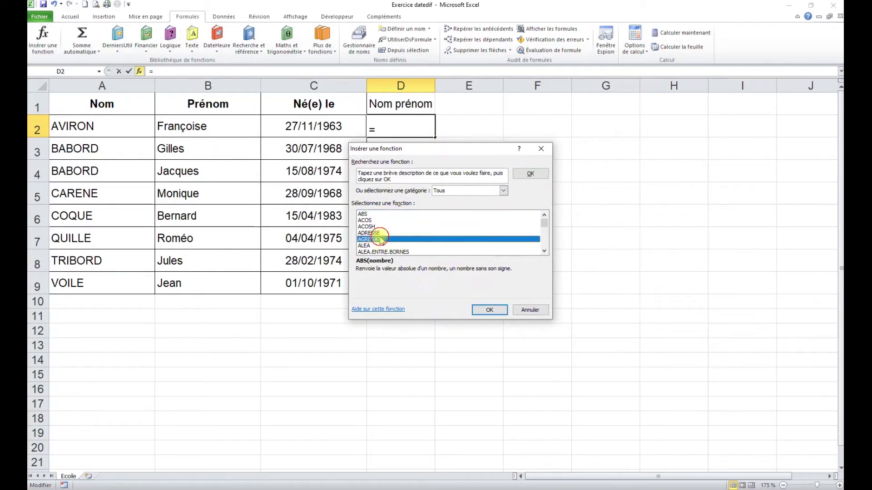
type("con")
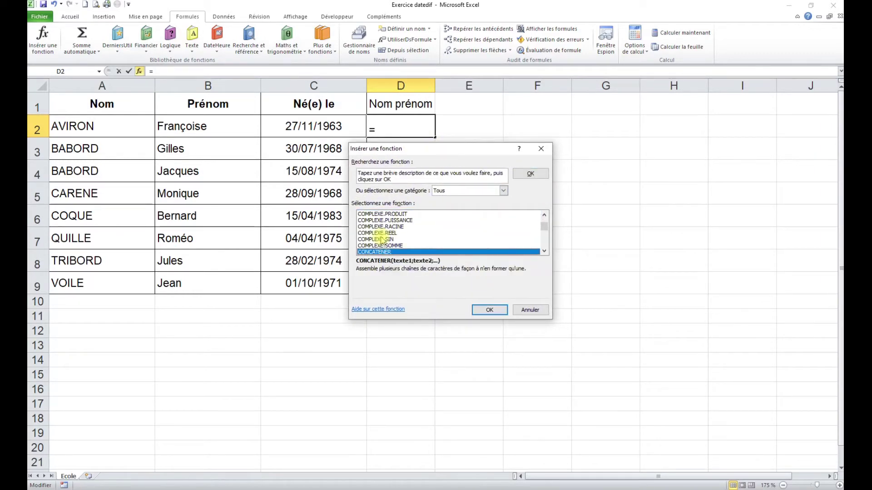
left_click(495, 311)
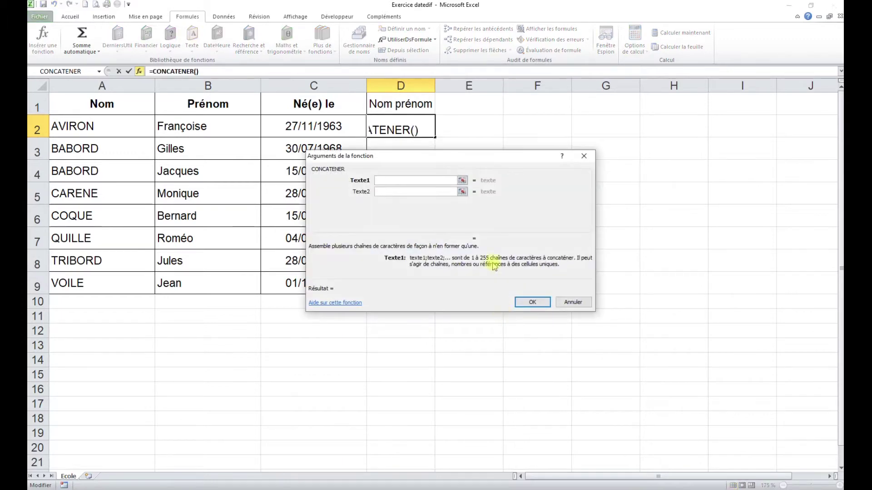
Set the CONCATENER arguments to A2, a space and B2, and confirm the formula in D2
left_click_drag(463, 155, 625, 125)
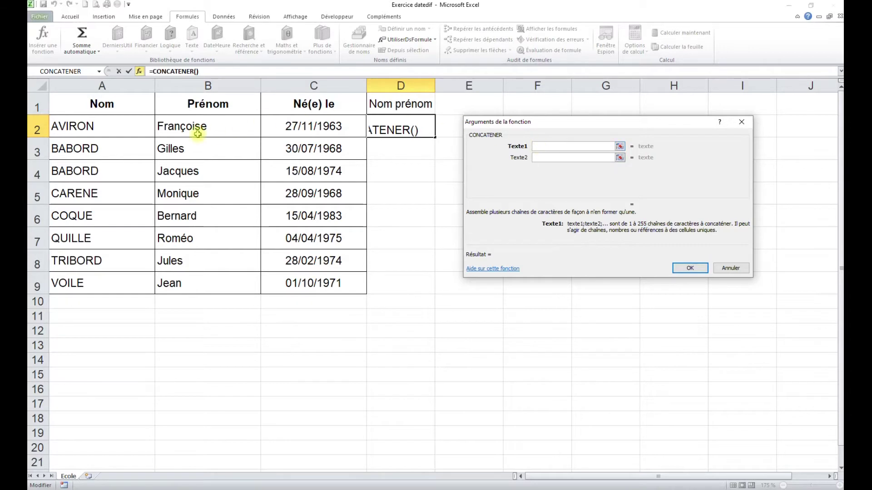
left_click(83, 127)
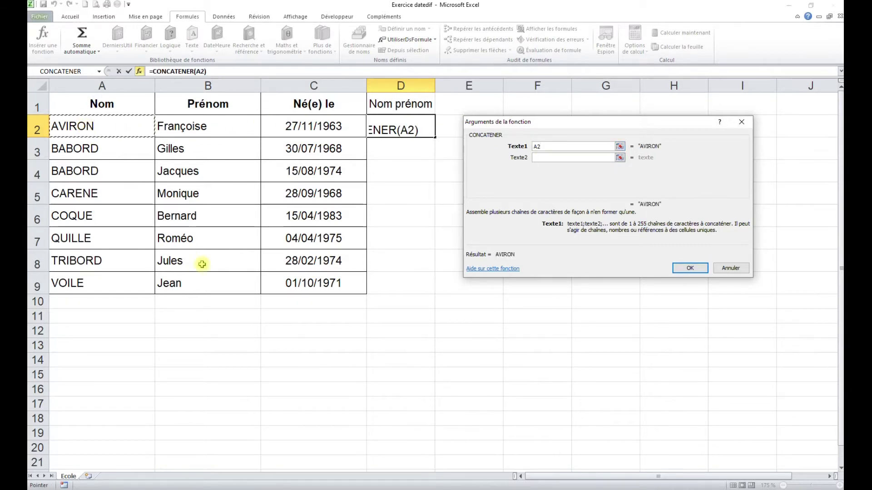
left_click(546, 158)
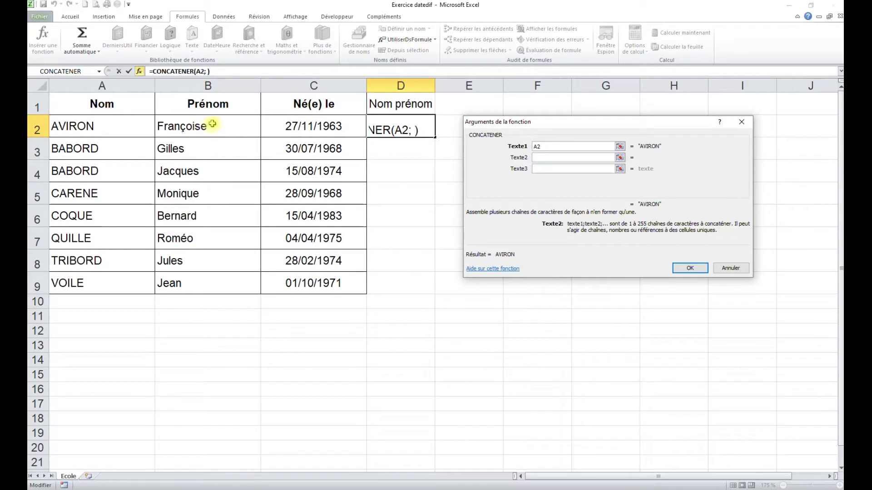
left_click(552, 171)
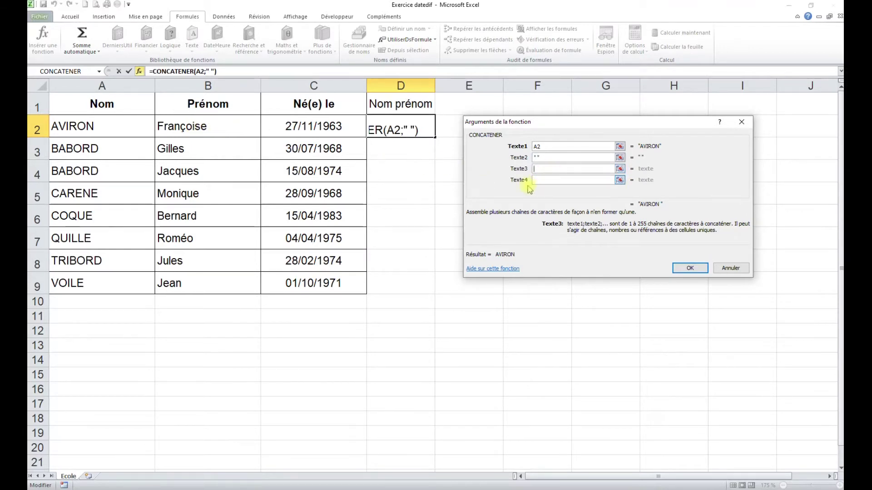
left_click(200, 128)
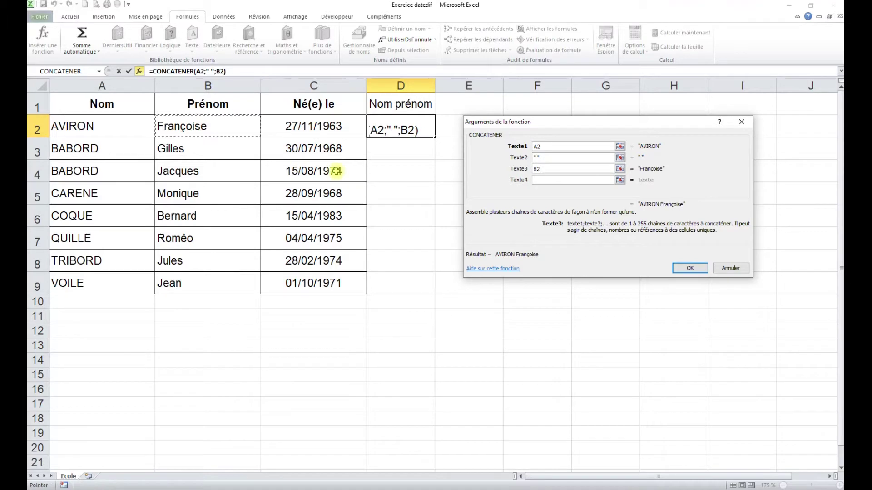
left_click(688, 269)
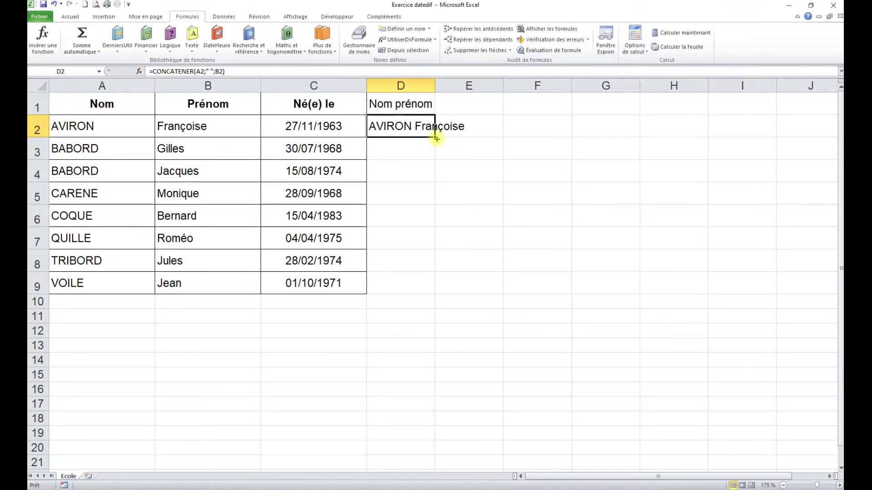
Fill the D2 formula down to D9 and autofit the width of column D
double_click(436, 139)
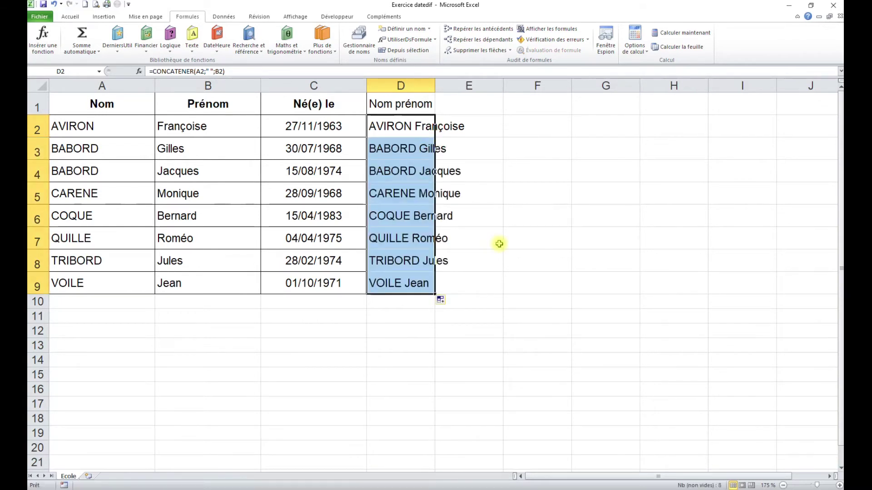
left_click(499, 244)
double_click(436, 85)
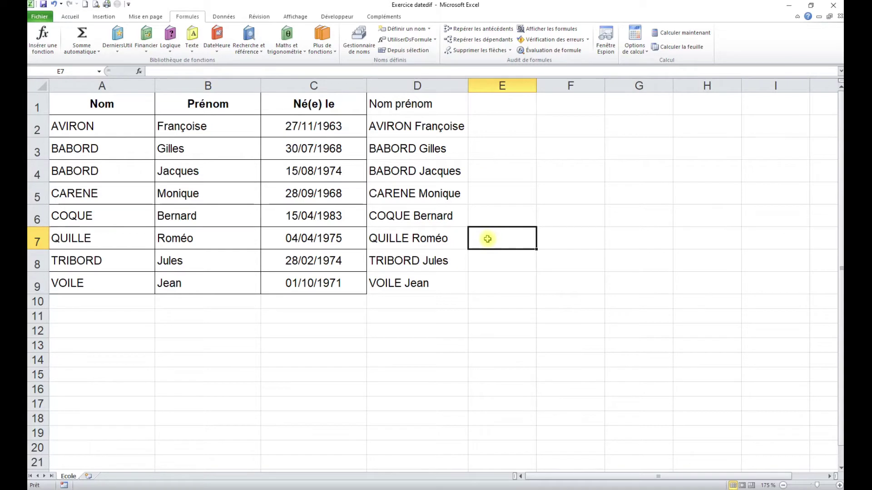
Enter the header "Nom prénom" in cell E1
left_click(496, 101)
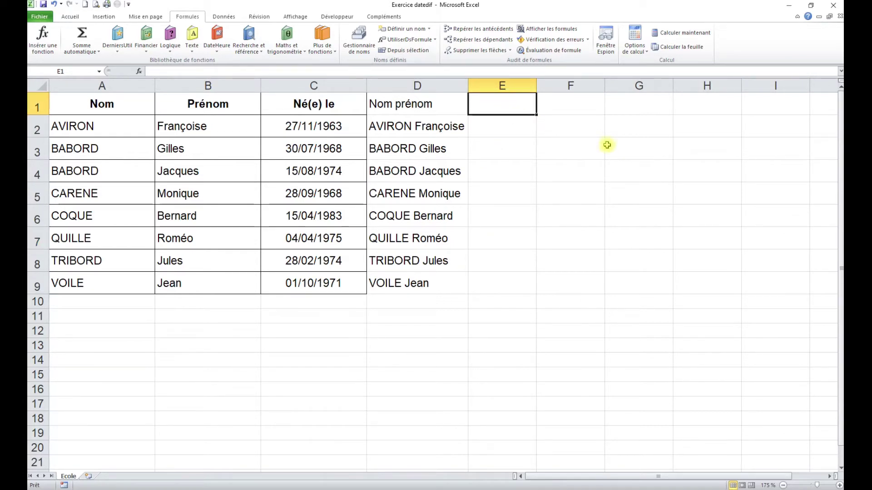
type("Nom")
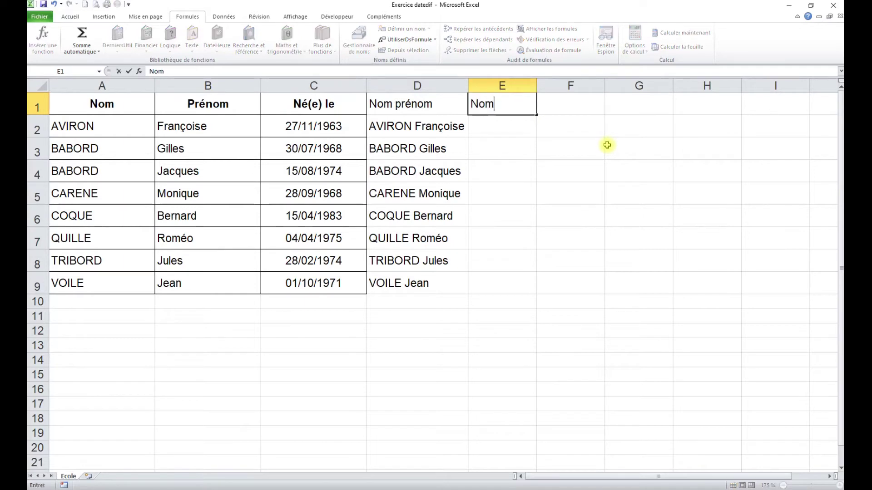
type(" prénom")
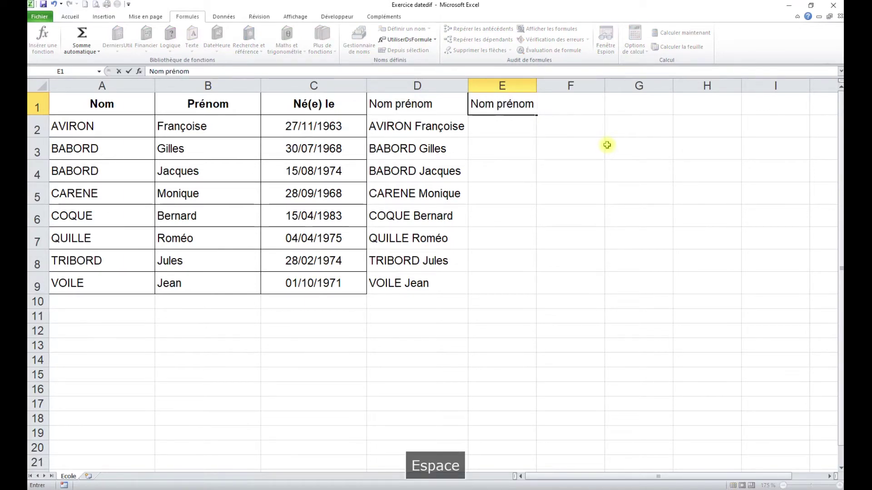
key("ctrl+alt+1")
key("Return")
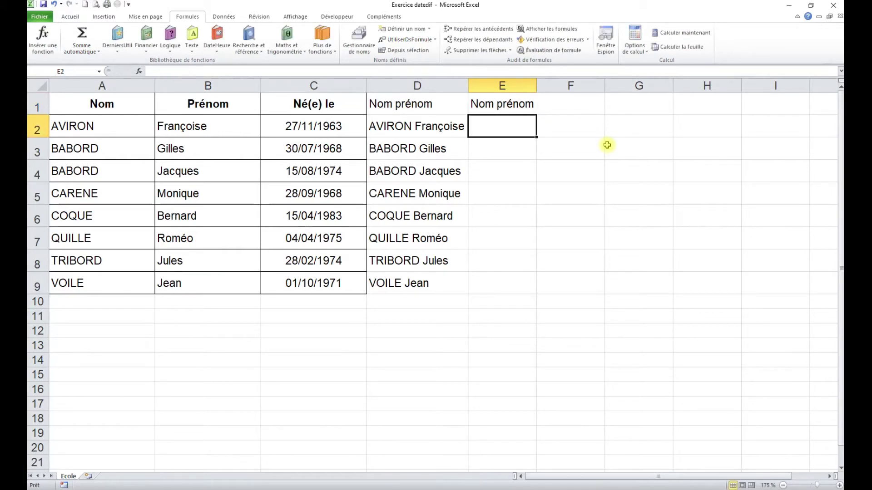
left_click(497, 108)
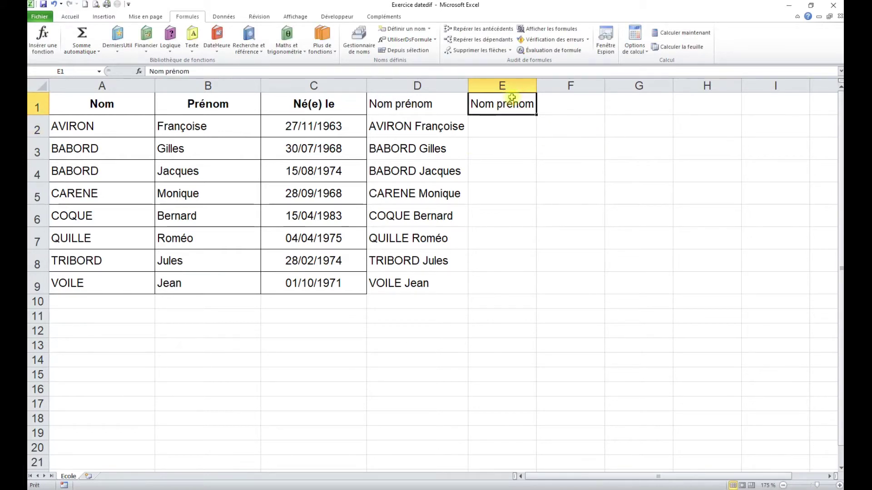
Enter the formula =A2&" "&B2 in cell E2 to join the last and first names with a space
left_click(513, 123)
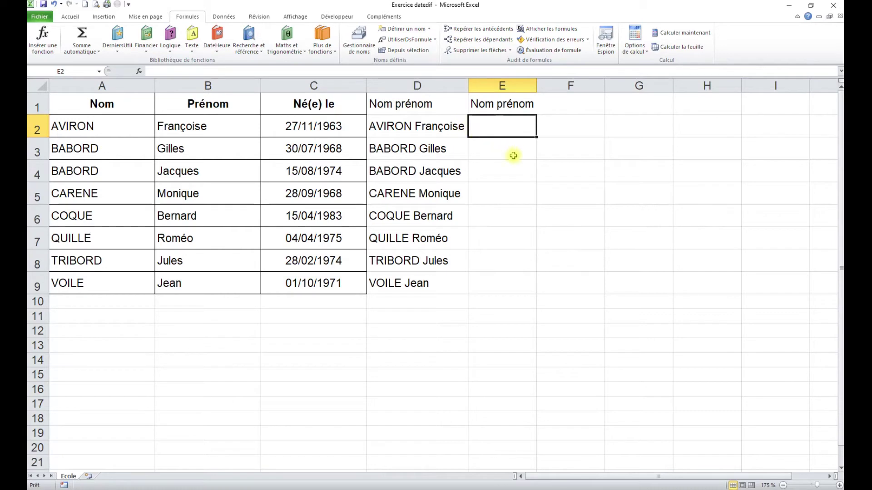
type("=")
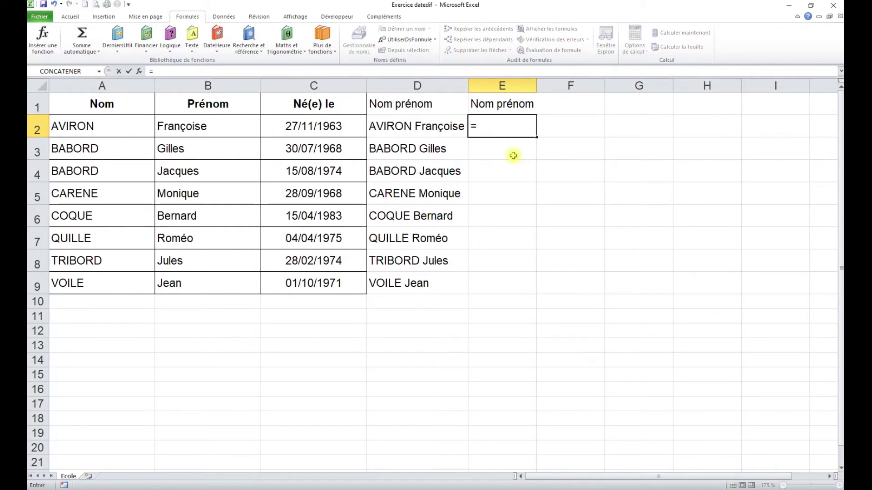
left_click(117, 125)
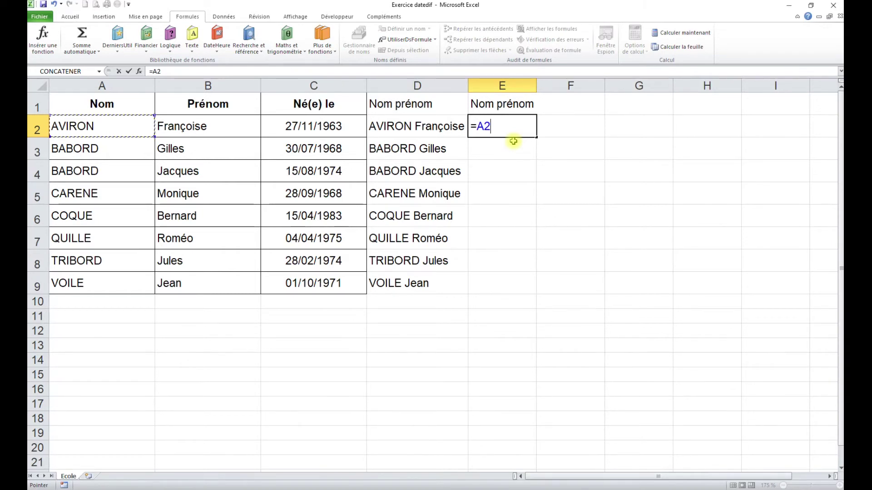
type("&\" \"")
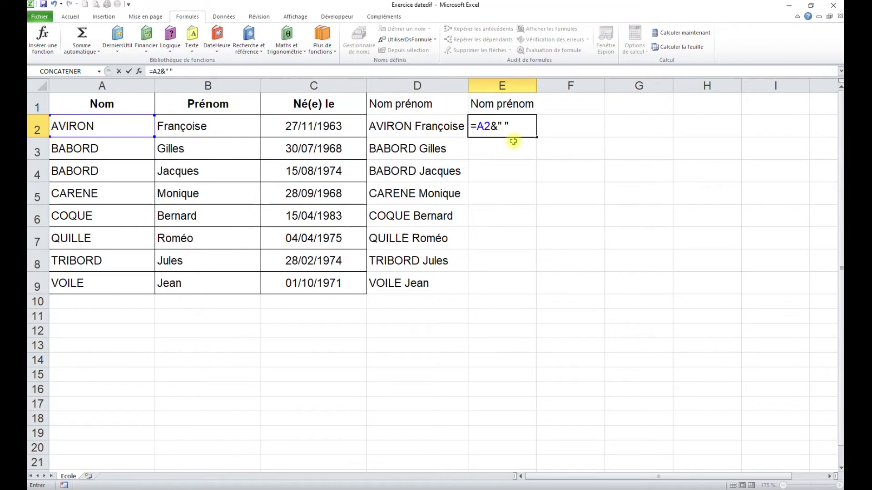
left_click_drag(497, 127, 520, 129)
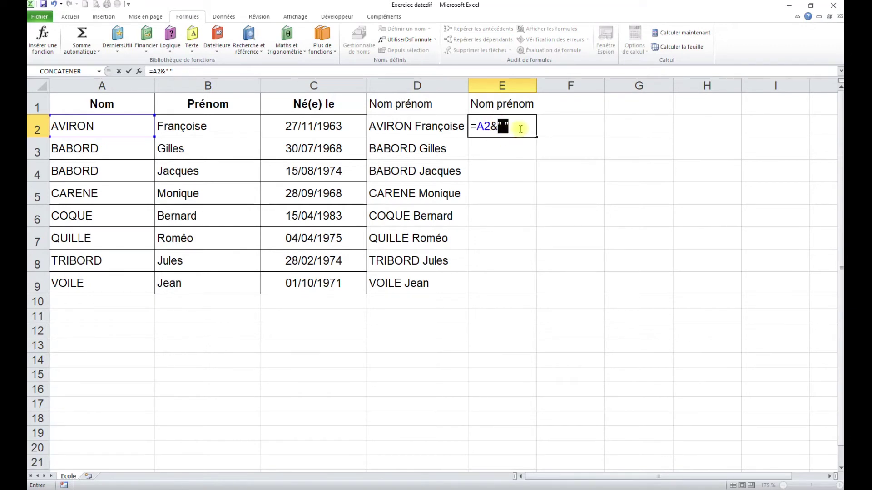
left_click(514, 127)
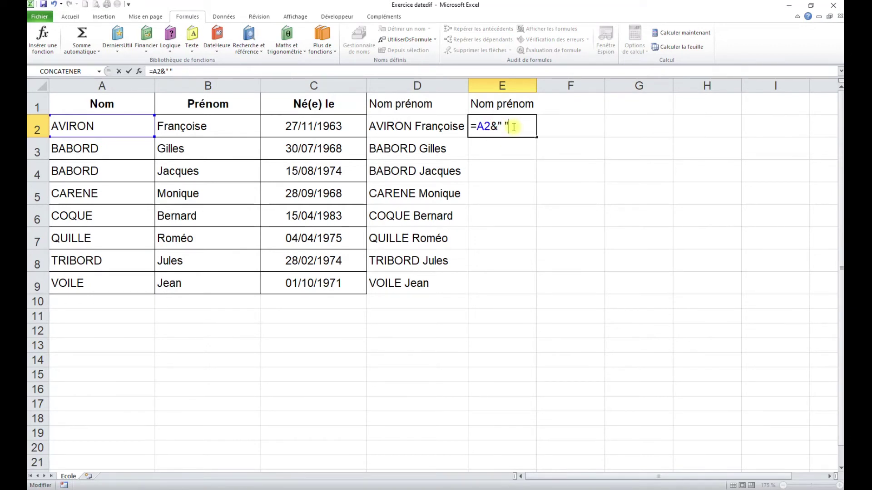
type("&")
left_click(222, 130)
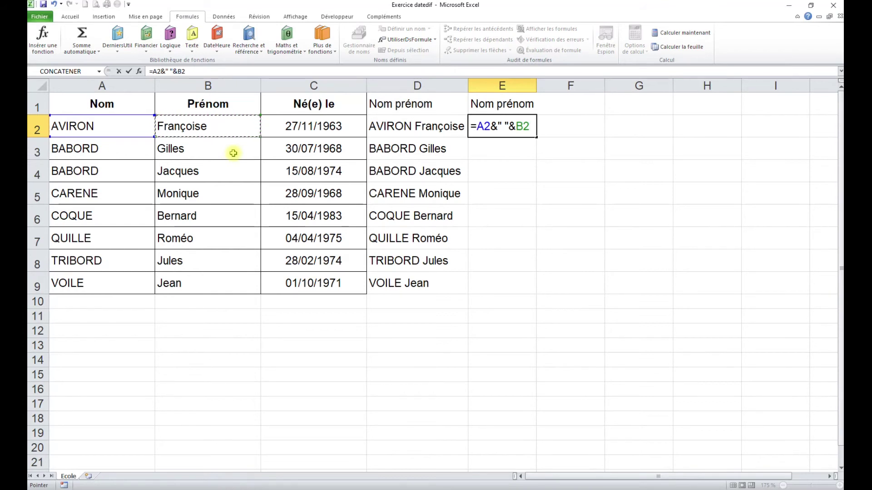
key("Return")
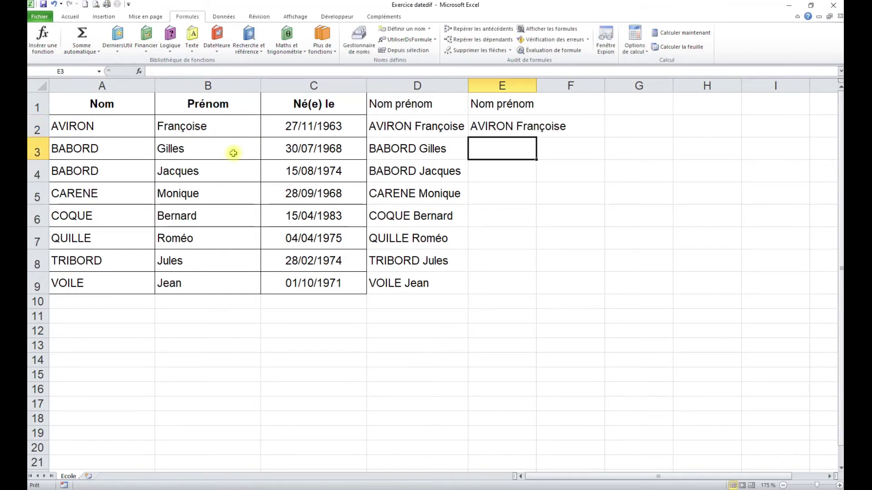
Fill the E2 formula down to E9 and autofit the width of column E
left_click(491, 131)
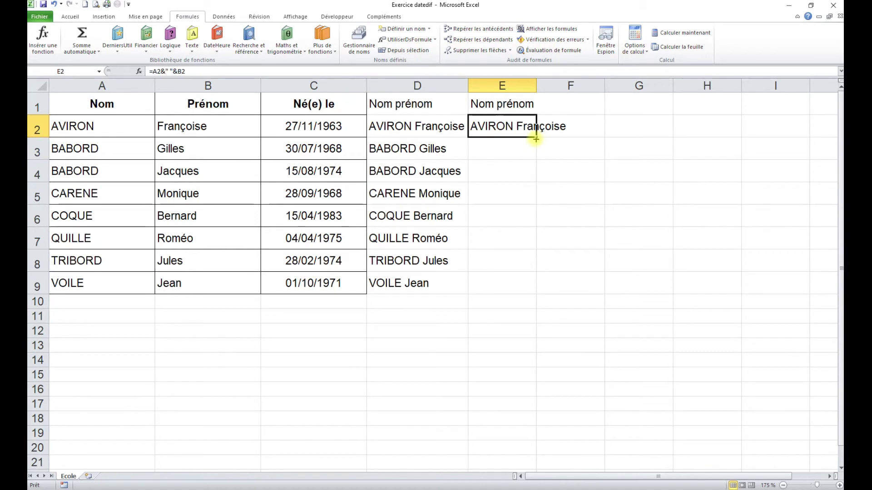
double_click(536, 137)
double_click(536, 85)
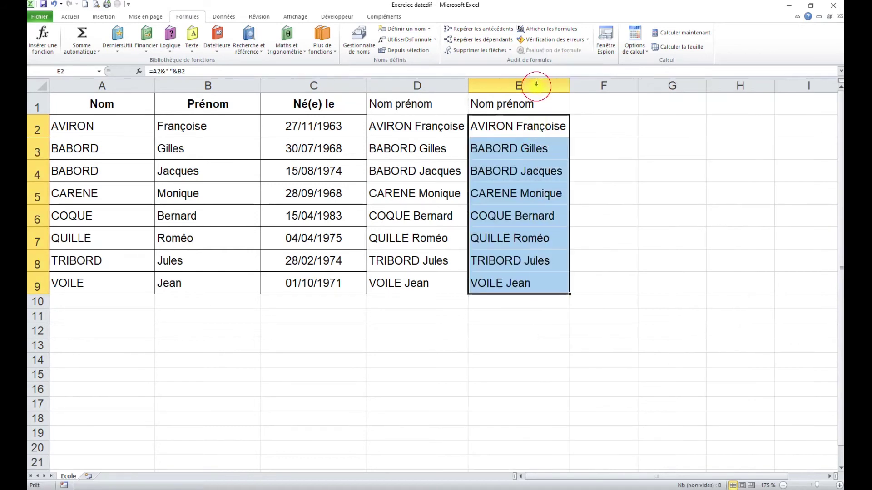
left_click(552, 214)
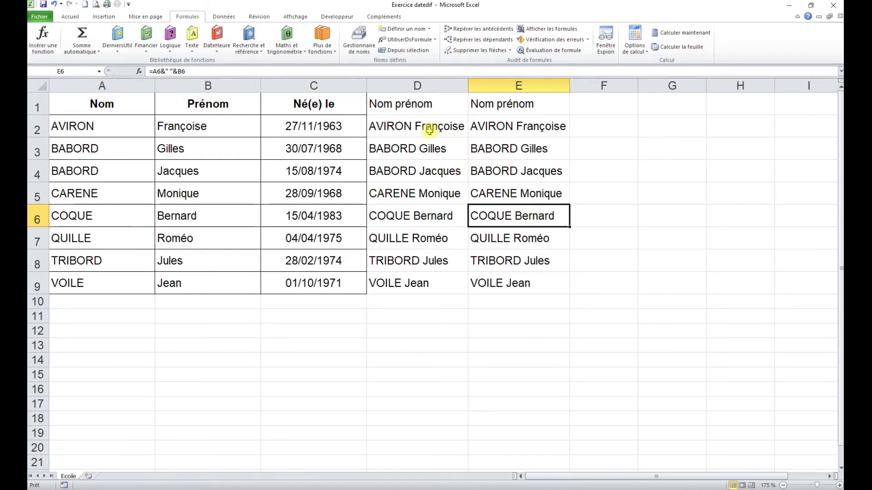
Replace the formulas in D2:E9 with their results by copying the range and using Paste Special with Valeurs in place
left_click_drag(429, 130, 498, 285)
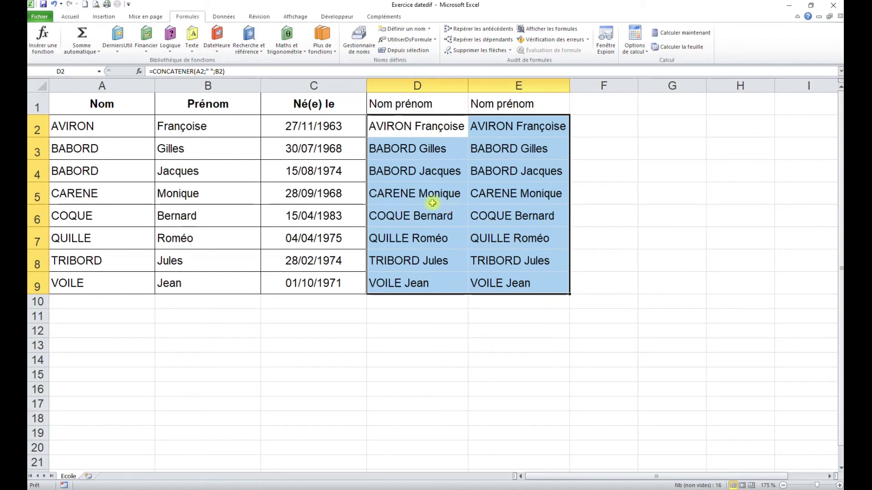
right_click(442, 172)
left_click(461, 181)
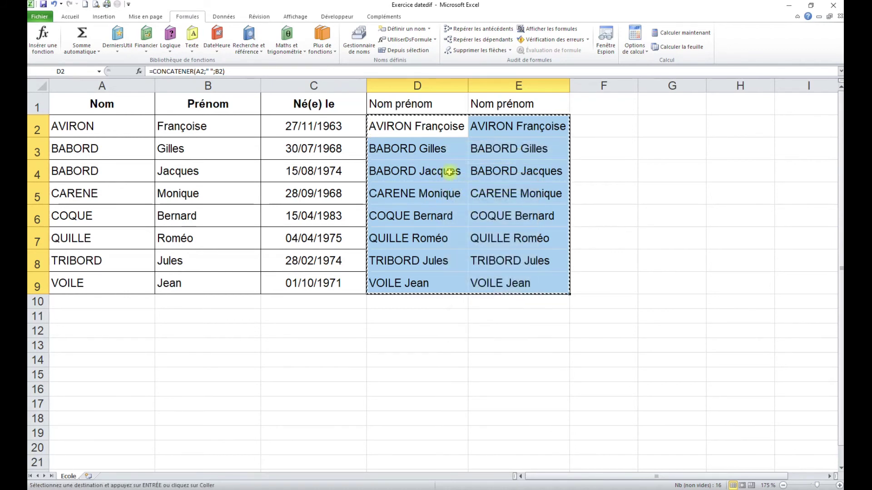
right_click(423, 155)
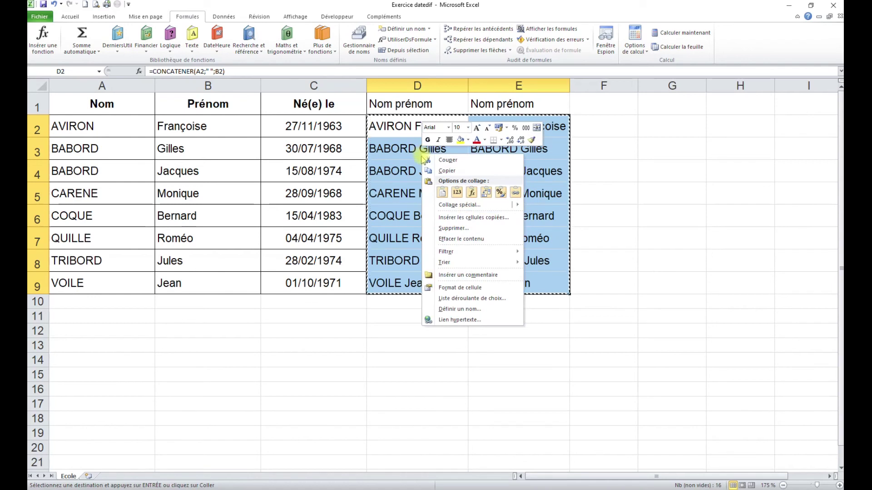
left_click(457, 194)
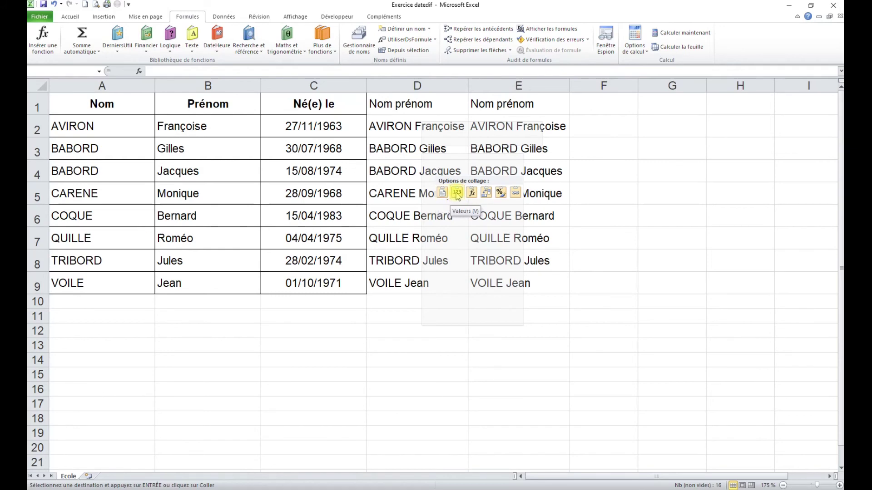
right_click(415, 160)
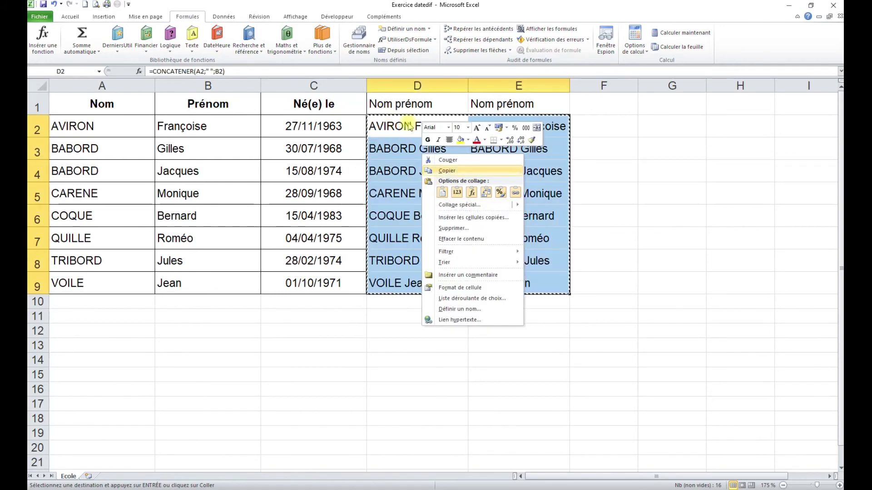
left_click(462, 205)
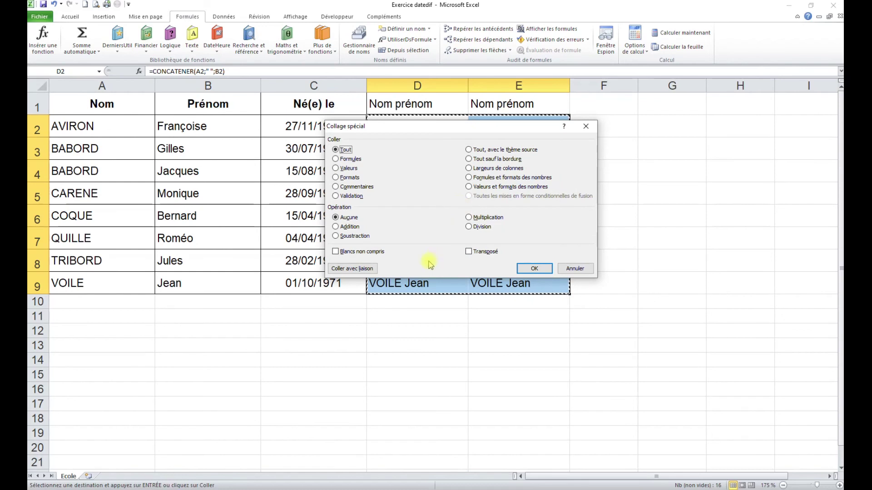
left_click(335, 168)
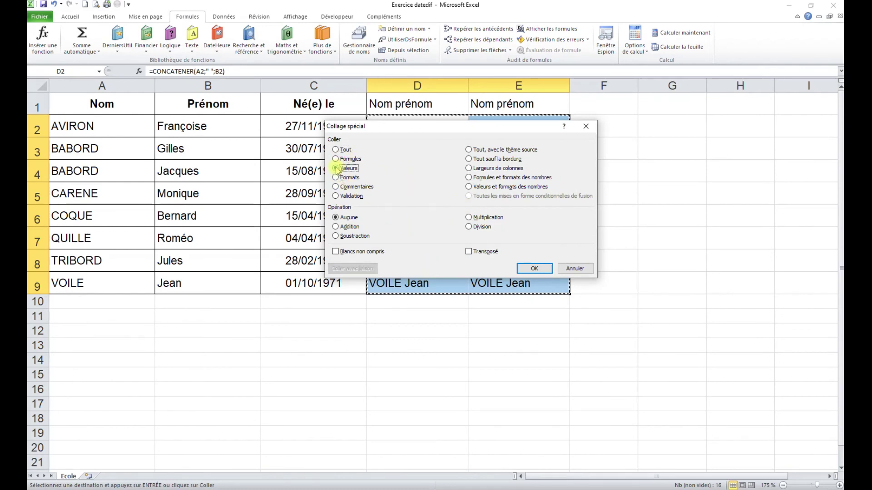
left_click(534, 268)
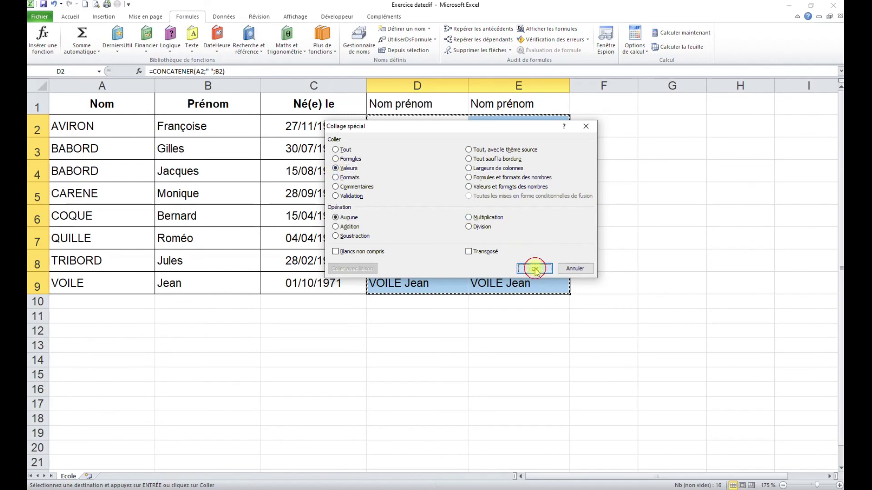
Check cells across D2:E9 to see whether they contain plain text or formulas
left_click(509, 125)
left_click(424, 148)
left_click(496, 148)
left_click(424, 171)
left_click(512, 180)
left_click(444, 199)
left_click(411, 229)
left_click(497, 250)
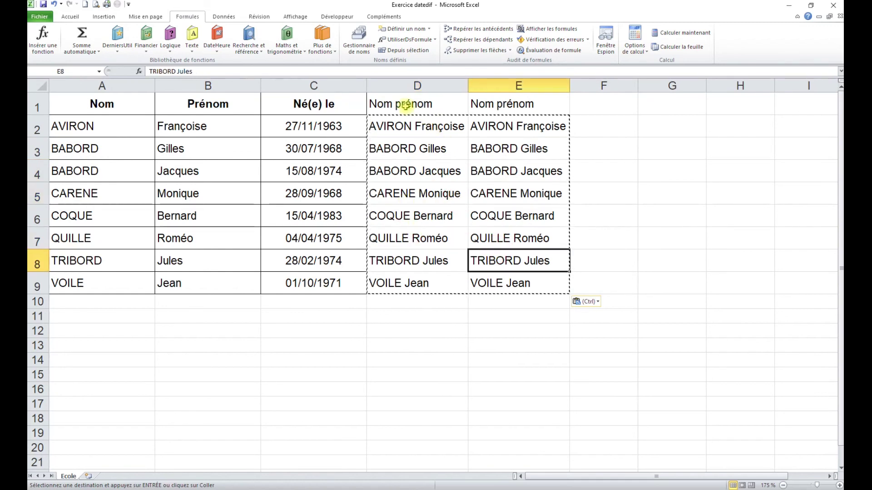
Select the range D1:E9, including both headers, and display the Accueil commands
left_click_drag(405, 106, 521, 192)
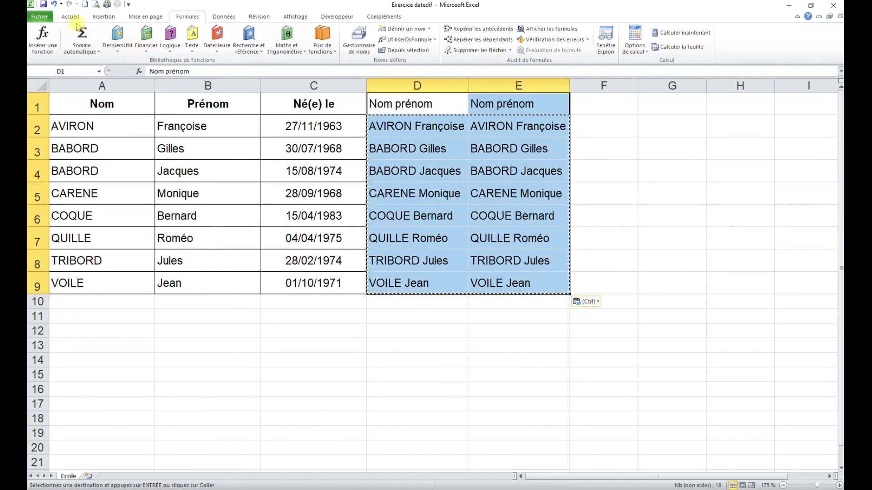
left_click(71, 18)
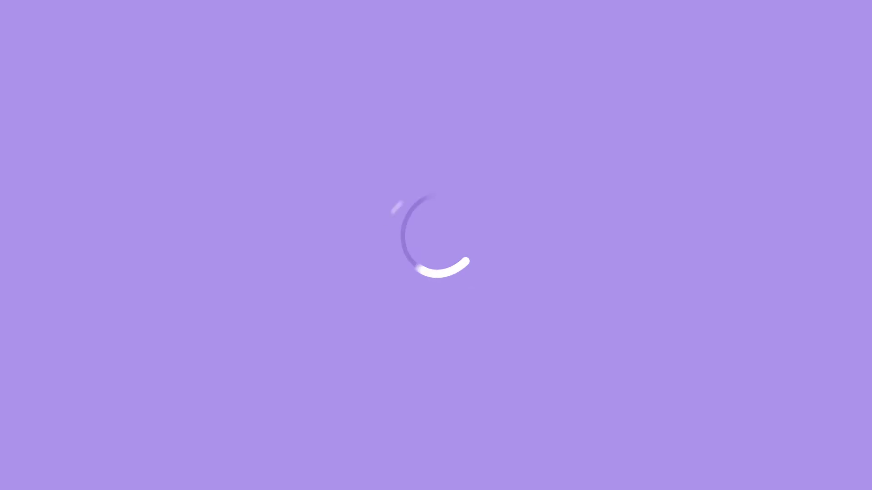